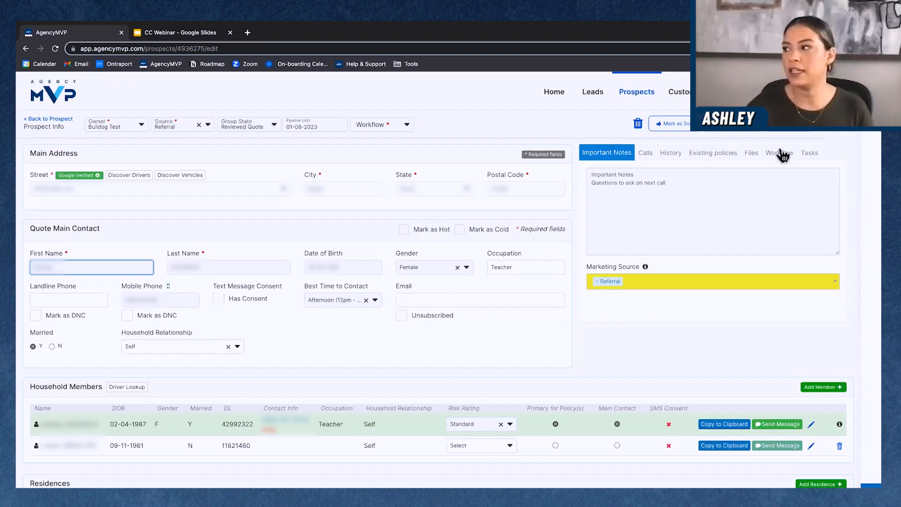
Open the prospect's files section, and examine the current auto carrier and quote details on the prospect page.
left_click(751, 153)
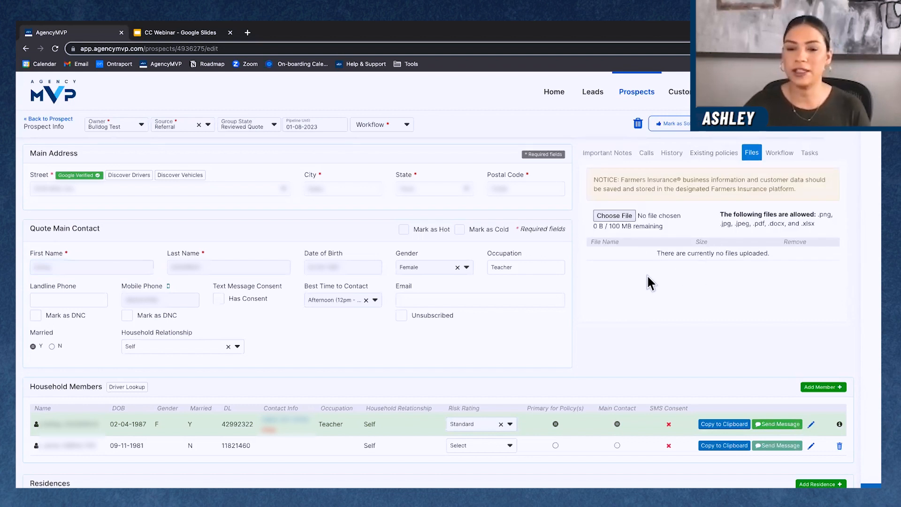
scroll(622, 290, "down", 5)
scroll(624, 299, "down", 8)
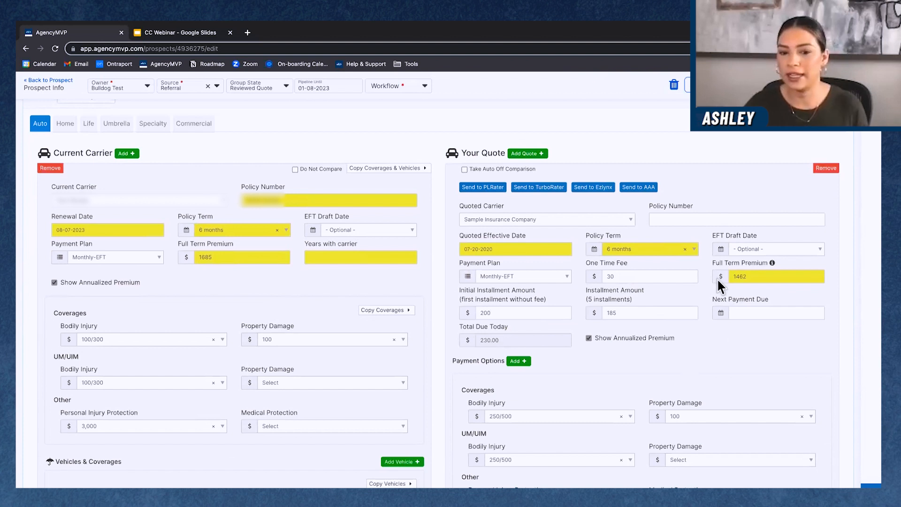
scroll(716, 277, "up", 1)
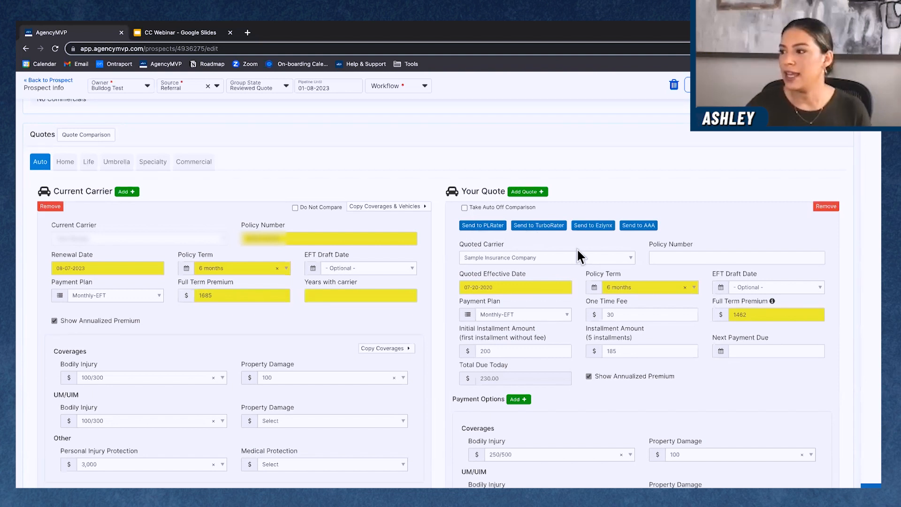
Clear the stored client data in the AgencyMVP browser extension and copy this prospect's data into it again.
scroll(580, 256, "up", 3)
left_click(805, 49)
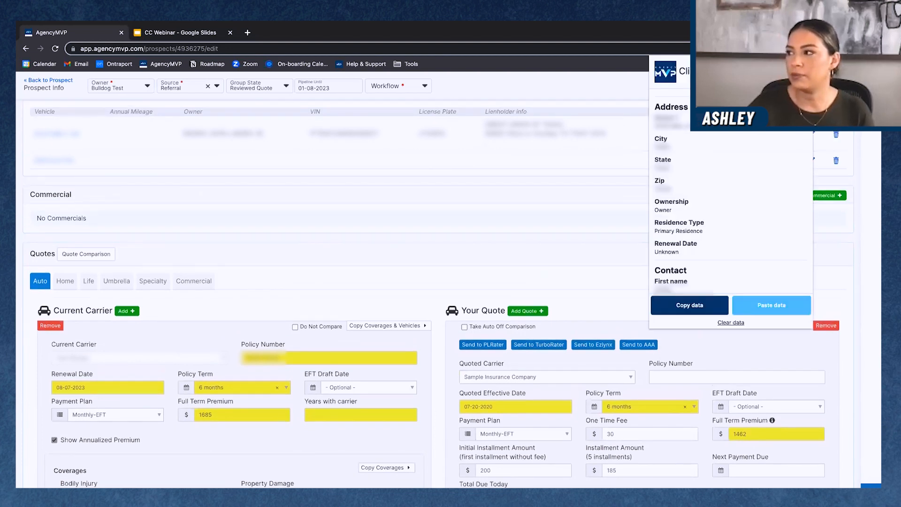
left_click(723, 321)
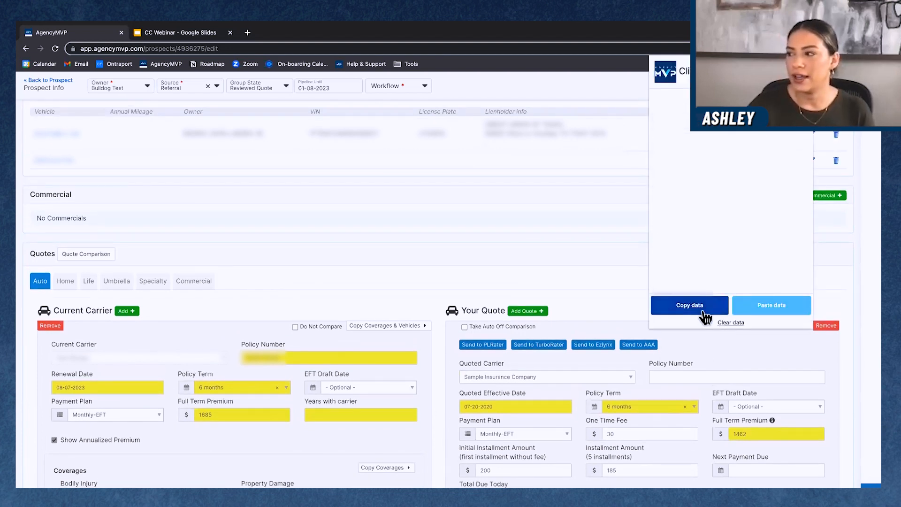
left_click(705, 313)
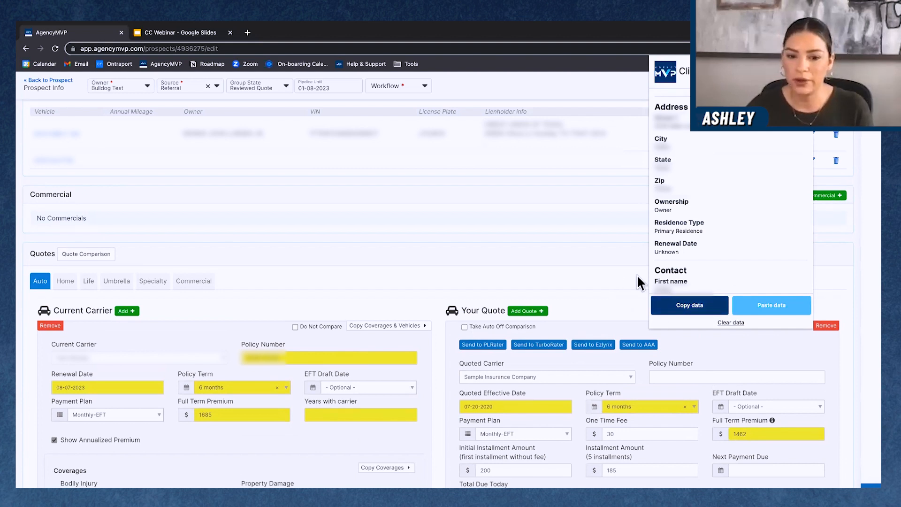
left_click(569, 239)
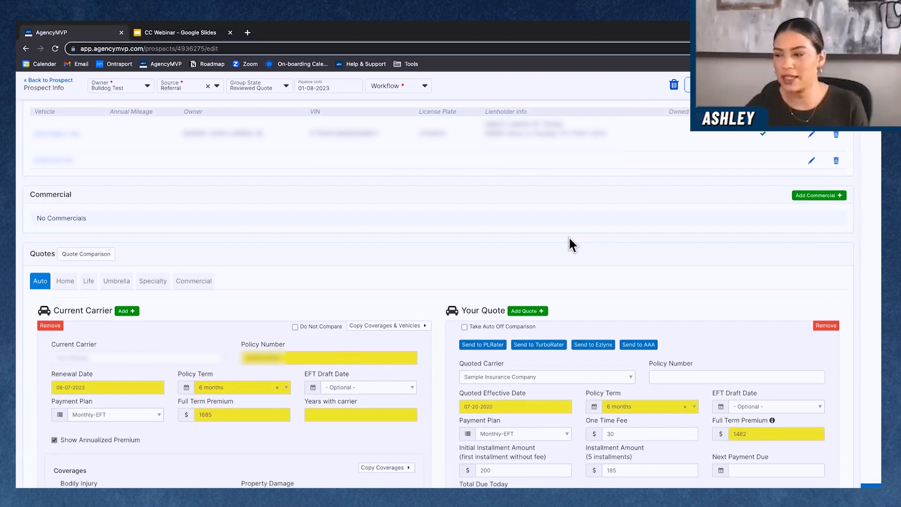
Open the agency's account information page to view the organization's Canopy Connect settings.
scroll(568, 235, "up", 15)
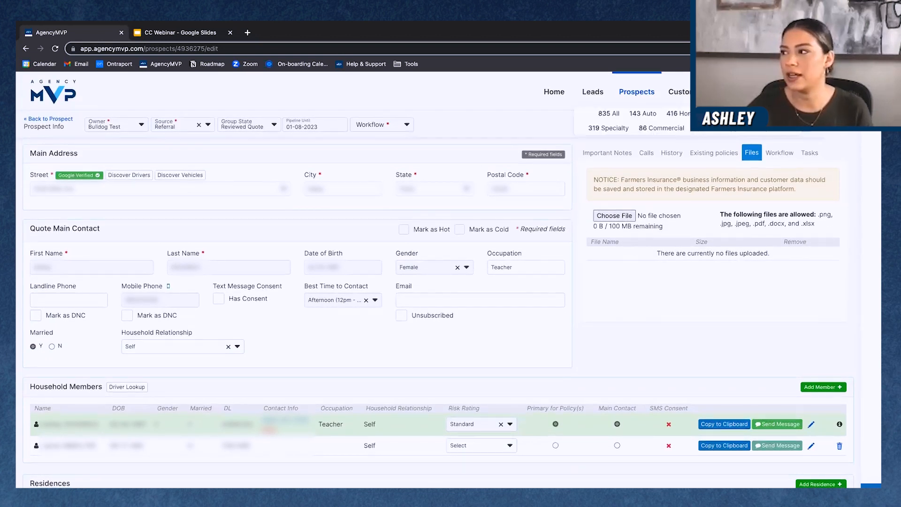
mouse_move(747, 93)
left_click(739, 136)
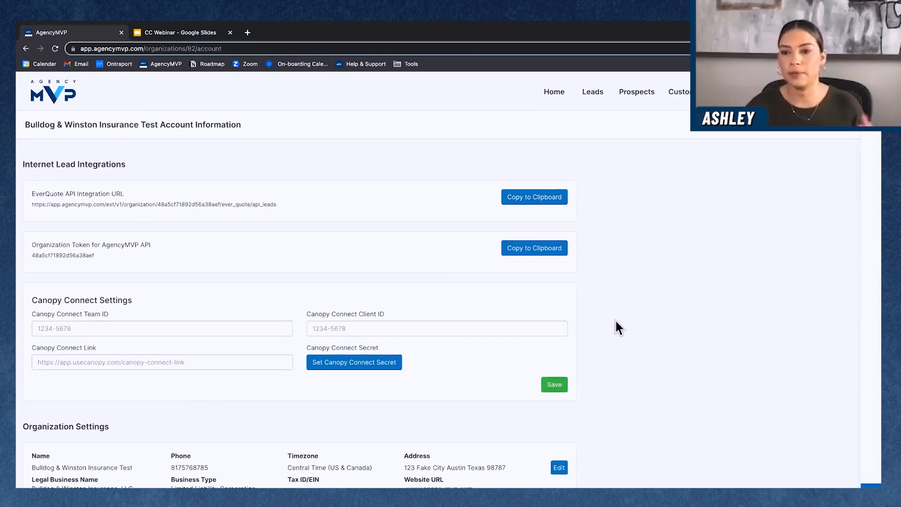
Open the user's own profile details and examine the Personal Canopy Connect Link field and the other integration settings.
left_click(755, 93)
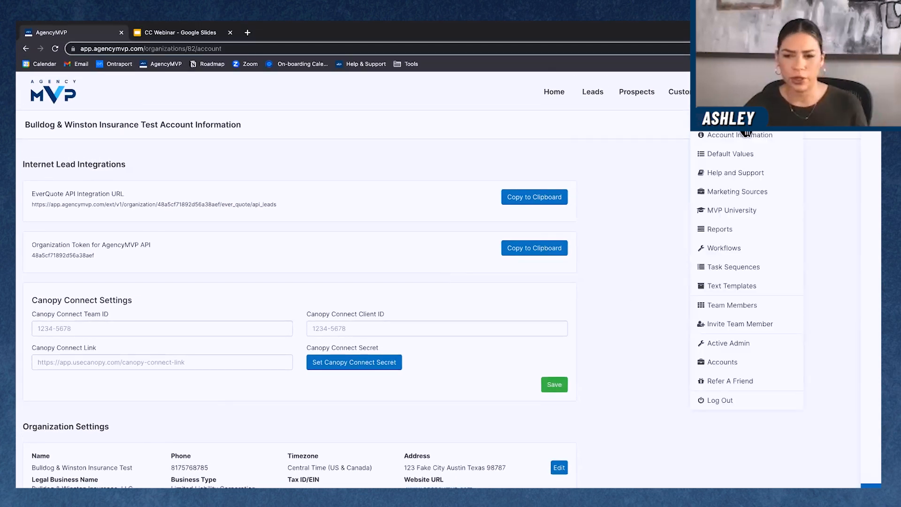
left_click(739, 118)
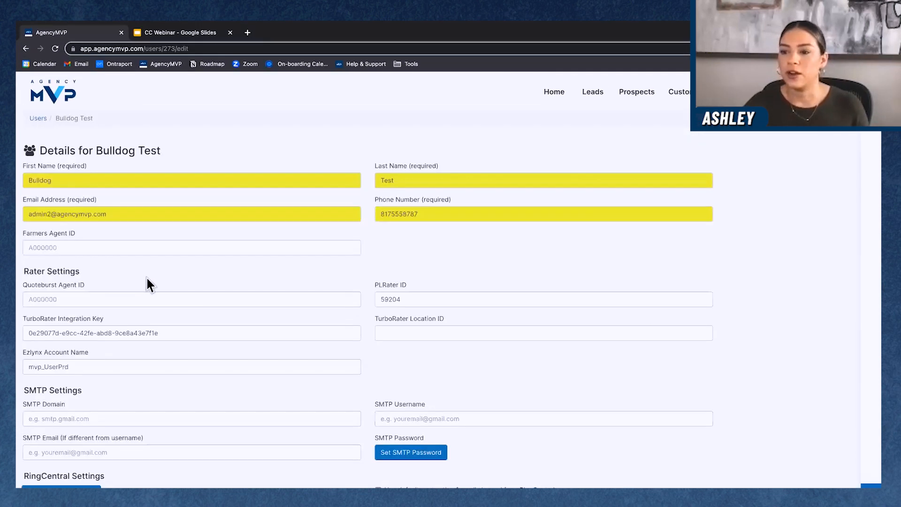
scroll(147, 276, "down", 1)
scroll(148, 280, "down", 3)
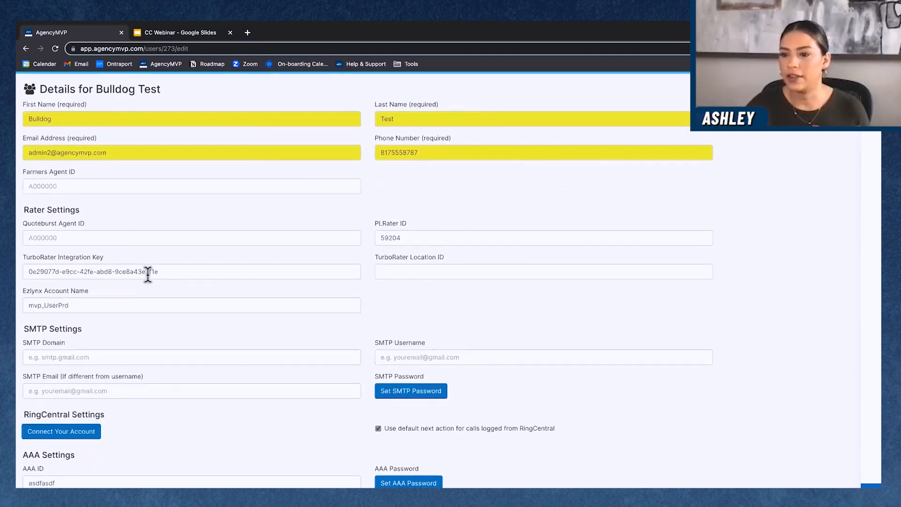
scroll(148, 275, "down", 6)
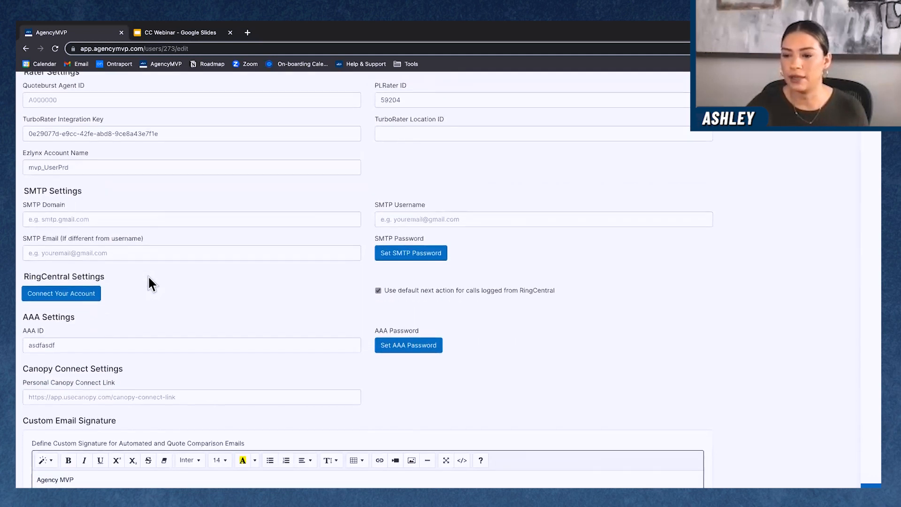
left_click(160, 337)
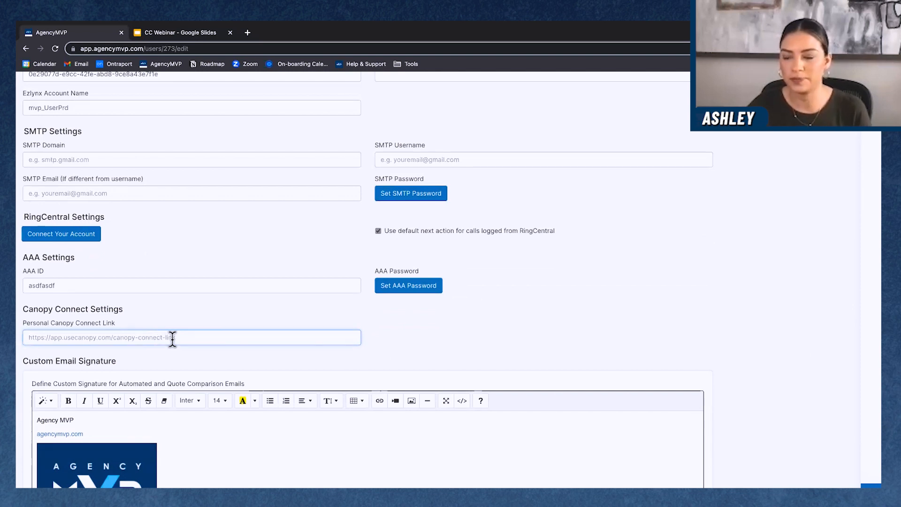
scroll(245, 336, "up", 8)
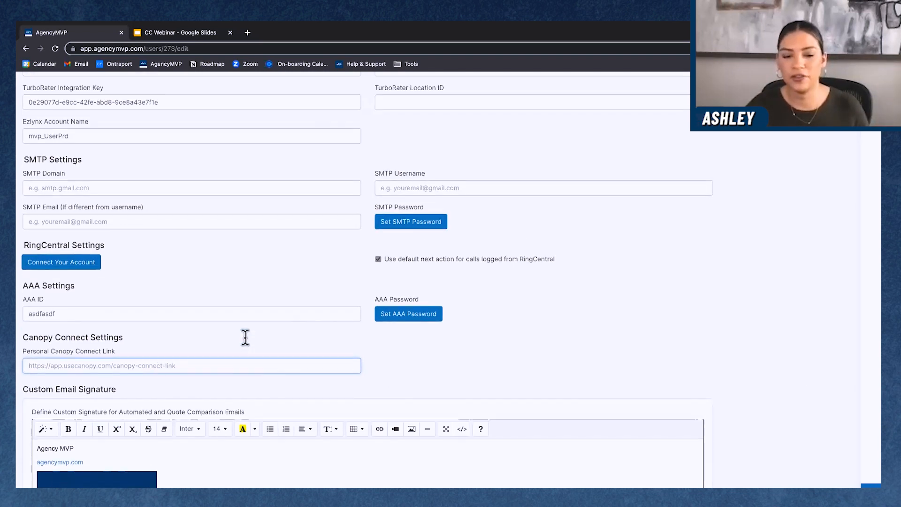
scroll(245, 338, "up", 2)
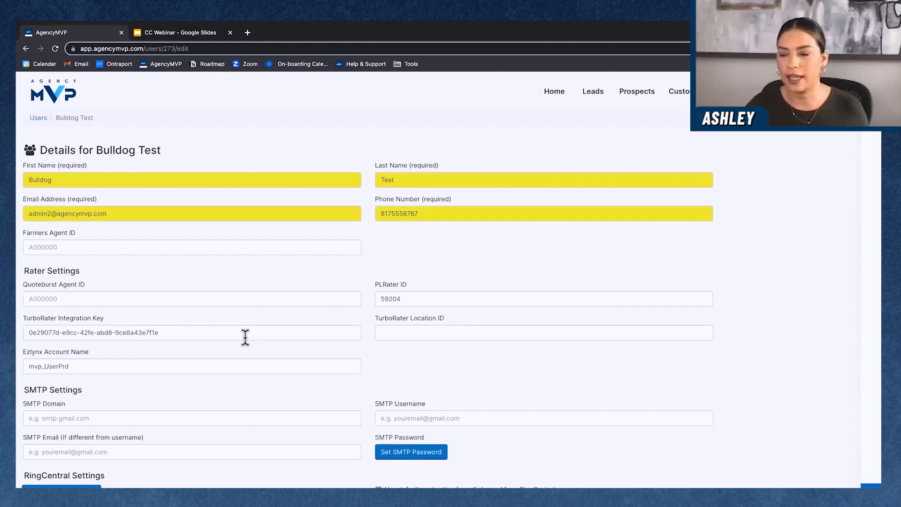
scroll(245, 337, "down", 2)
scroll(244, 337, "up", 2)
Visit the leads page, and open the Auto X-Date Contacted workflow for editing from the workflows list.
left_click(593, 94)
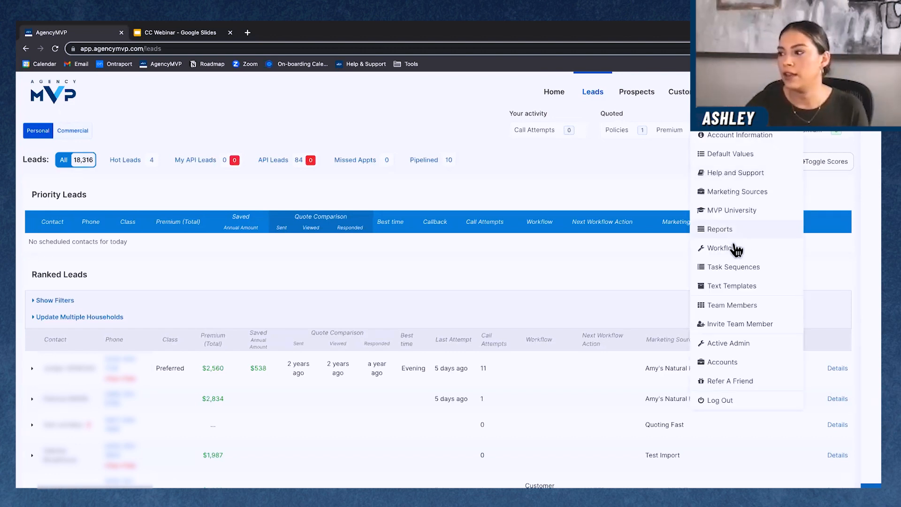
left_click(732, 248)
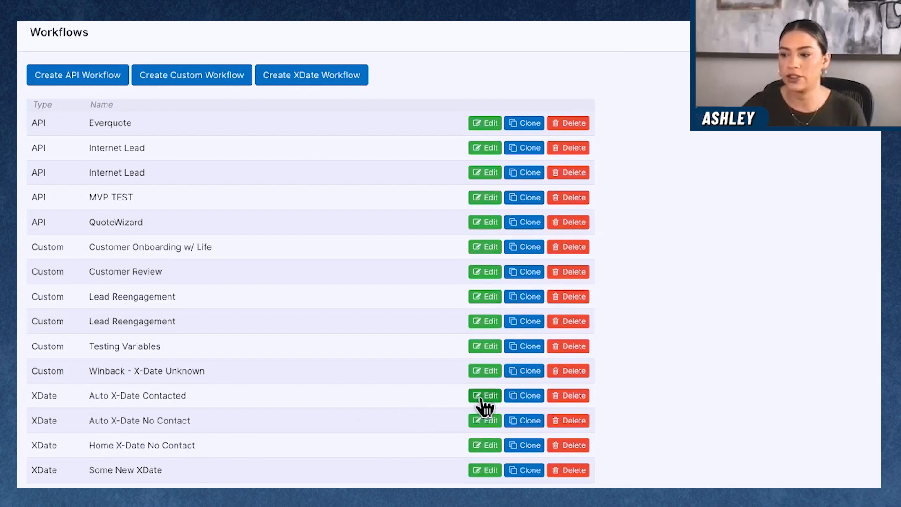
left_click(483, 396)
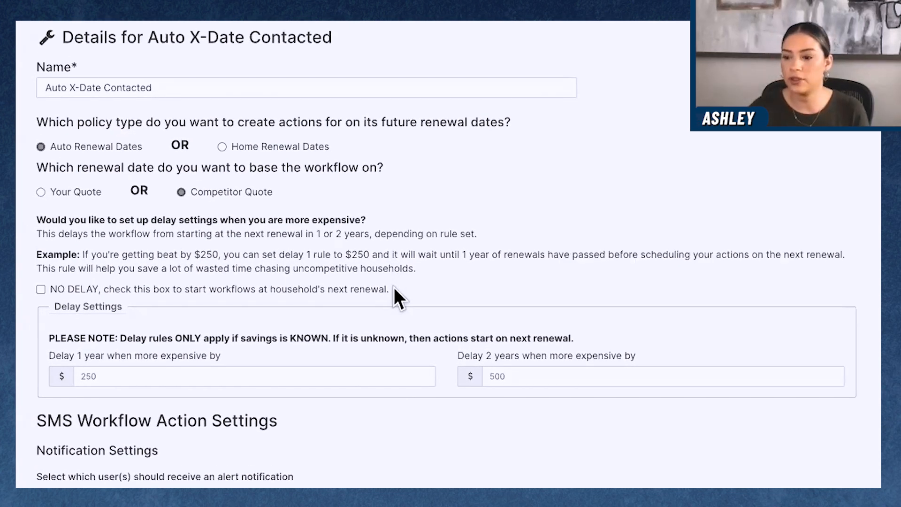
Insert the Canopy Connect Link variable on a new line at the end of the Action 1 email template.
scroll(393, 287, "down", 10)
scroll(285, 418, "down", 8)
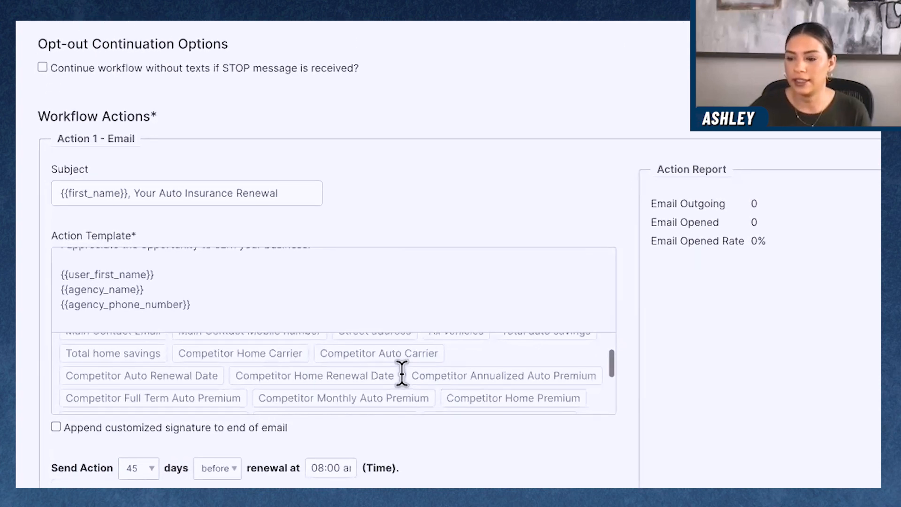
scroll(406, 379, "down", 5)
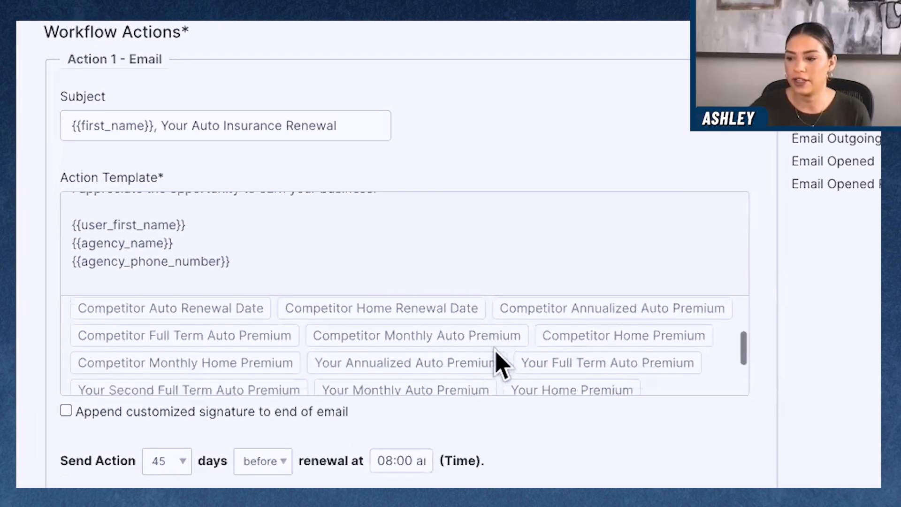
left_click(290, 282)
key("Return")
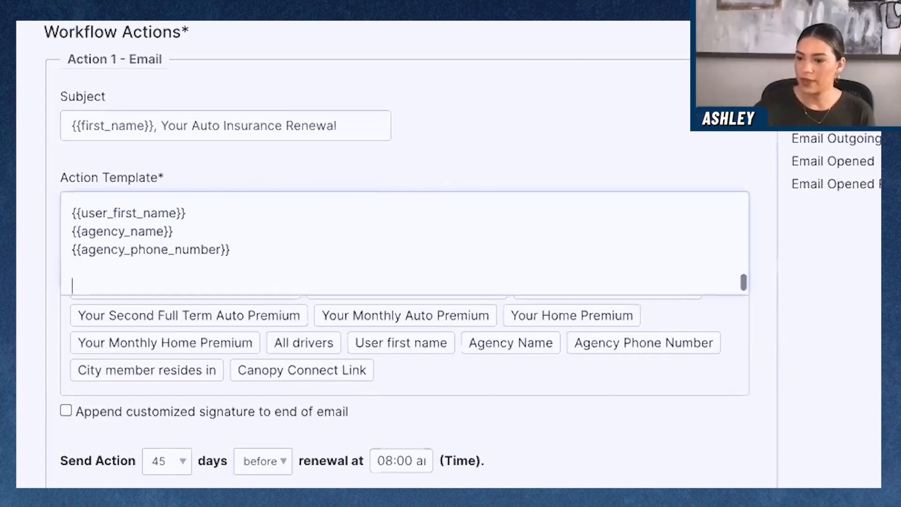
left_click(321, 371)
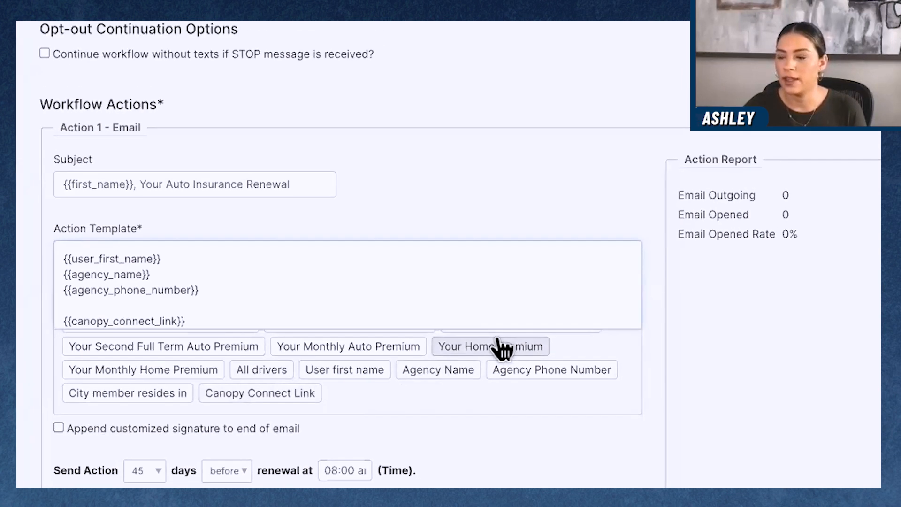
Leave the workflow and start a new text template named Canopy Connect.
scroll(298, 421, "up", 10)
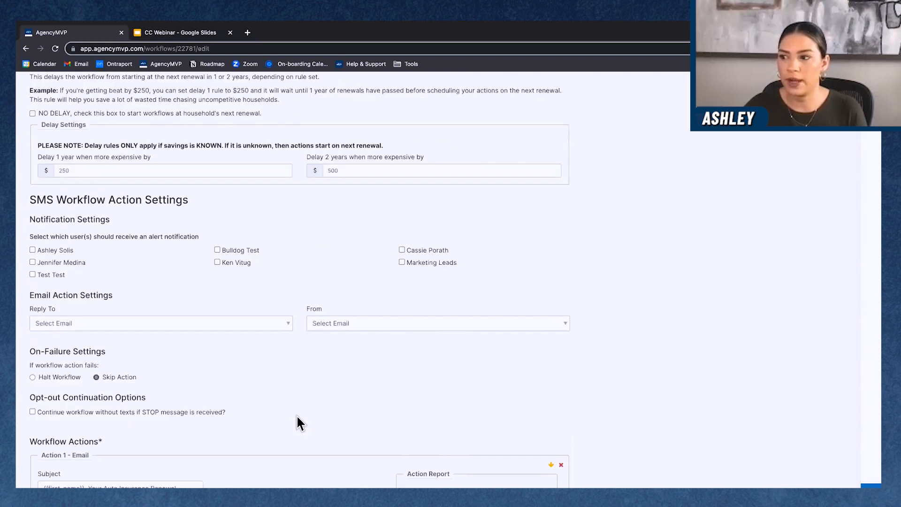
scroll(298, 417, "down", 1)
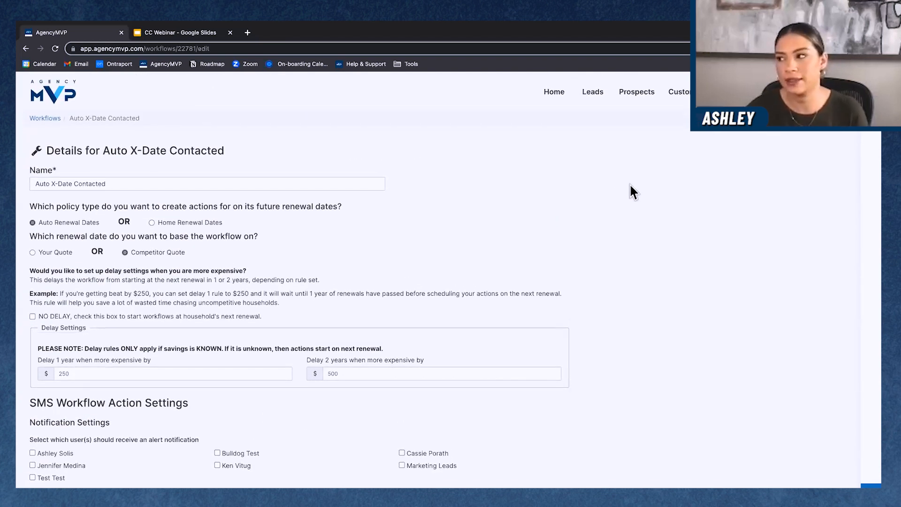
left_click(781, 92)
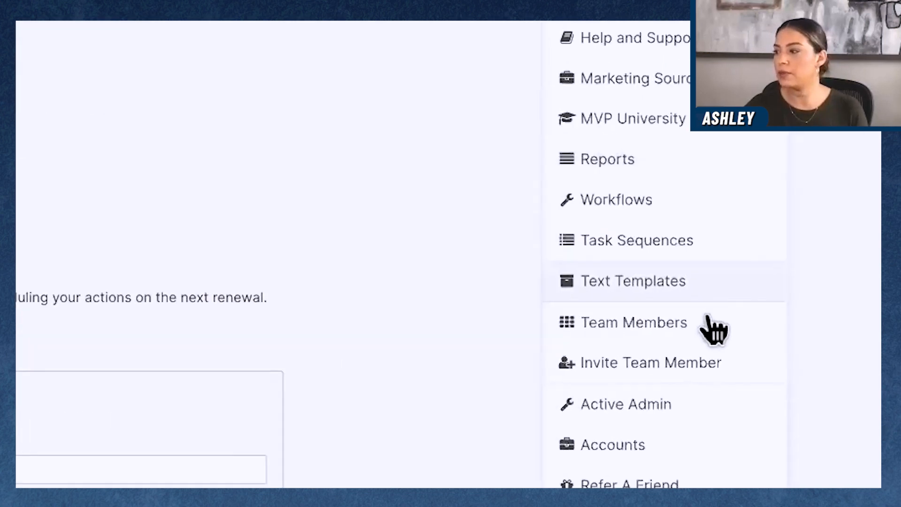
left_click(560, 281)
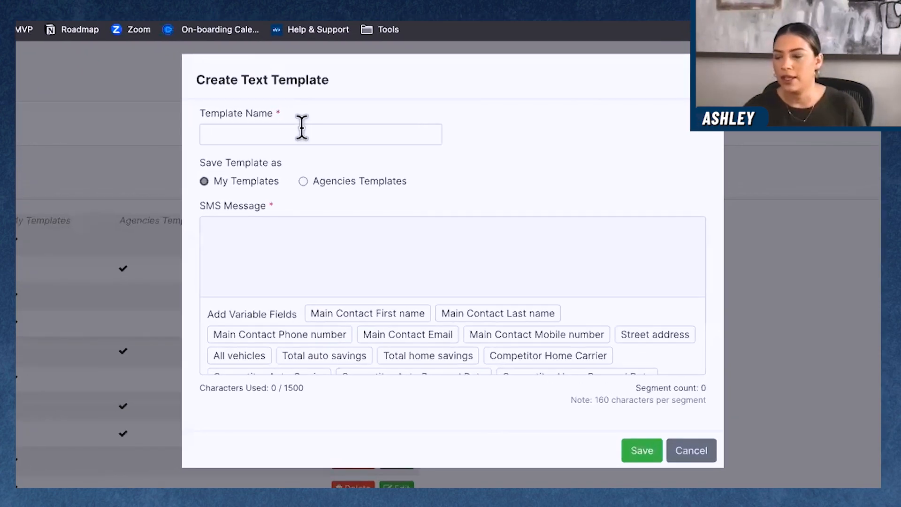
left_click(300, 130)
type("Canop")
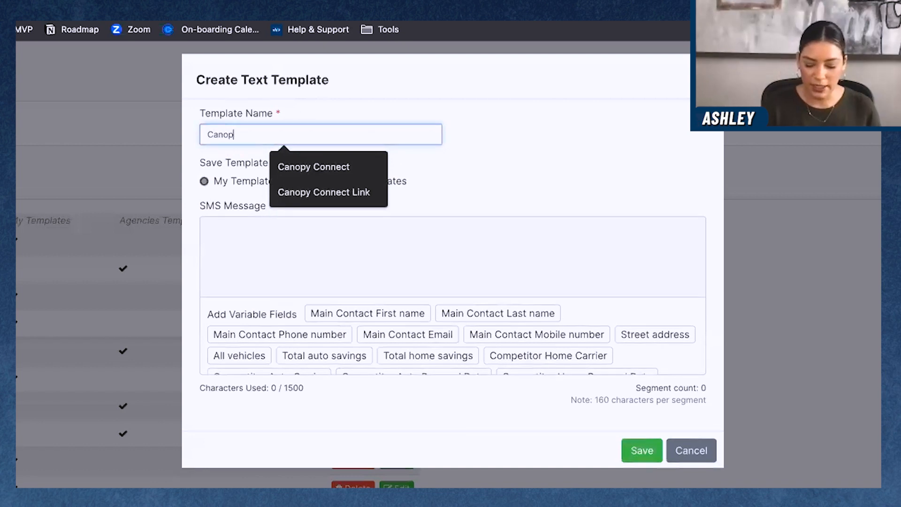
type("y Connect")
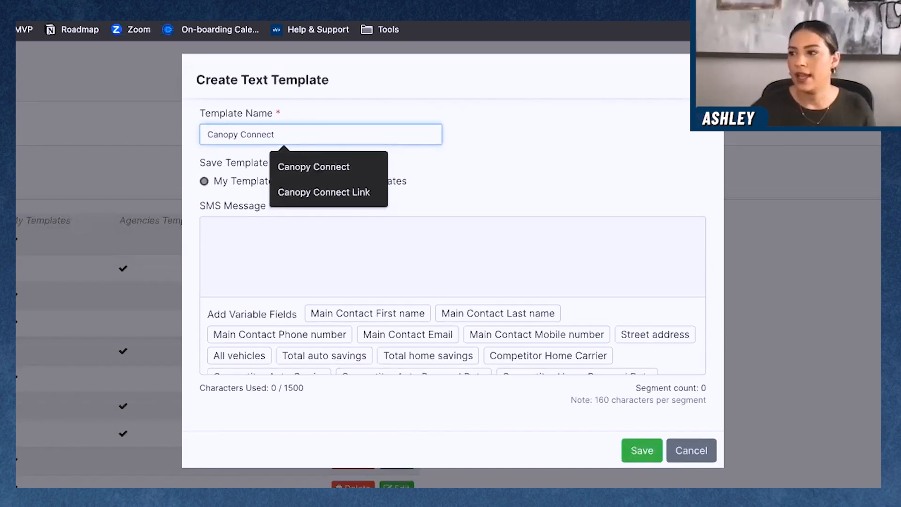
Compose the SMS message "Hey {{first_name}}," followed by the Canopy Connect Link variable, and save the template.
left_click(343, 261)
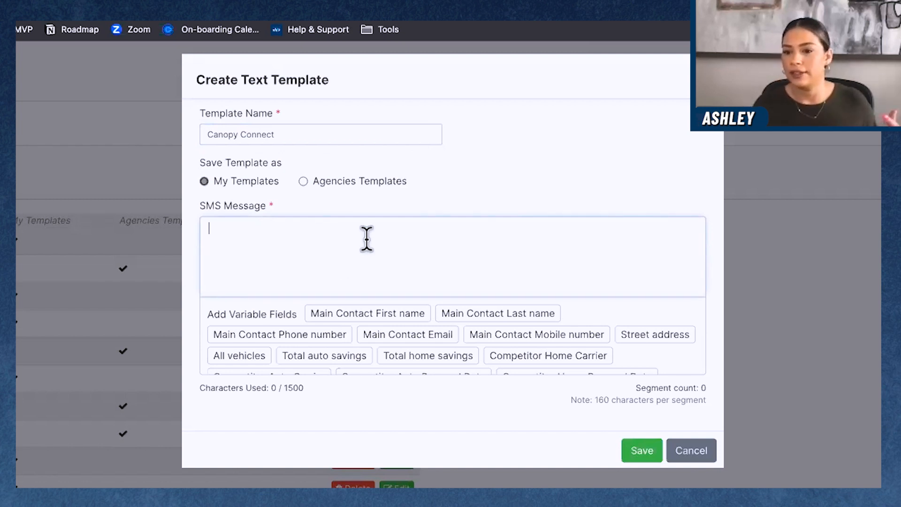
type("Hey")
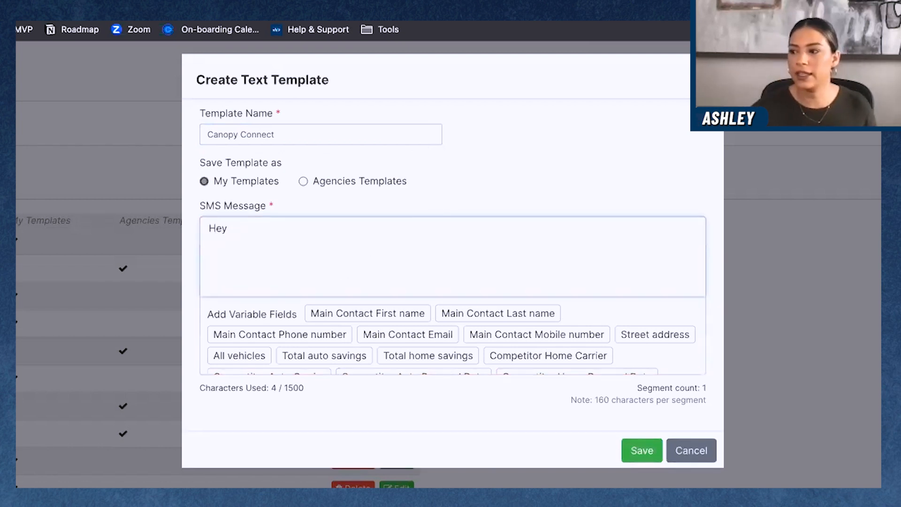
left_click(385, 314)
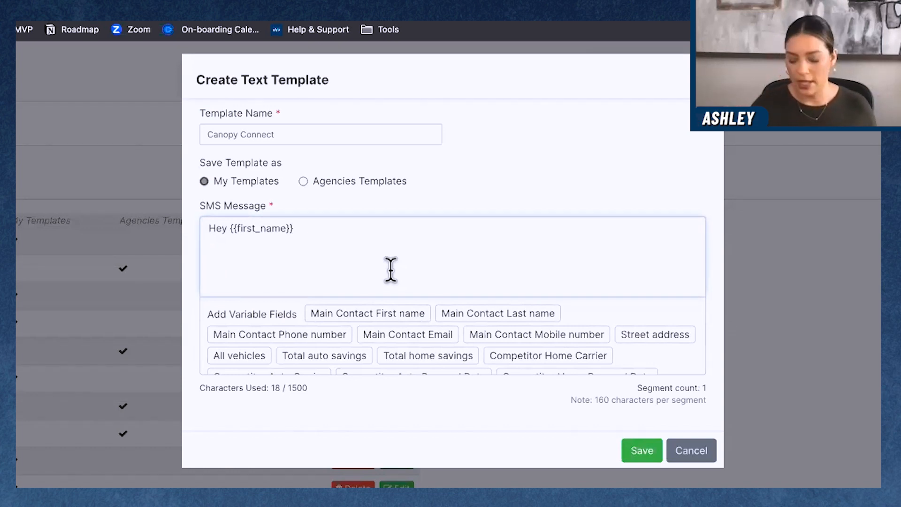
type(",")
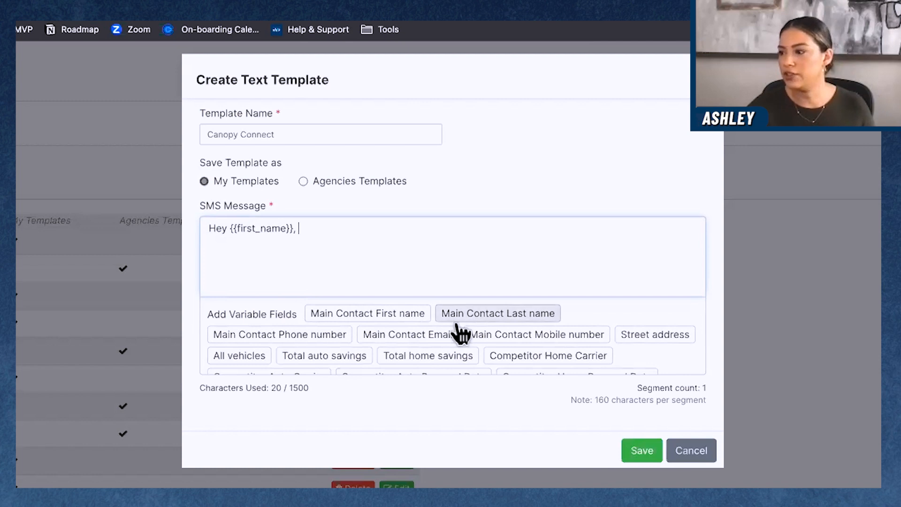
scroll(460, 334, "down", 3)
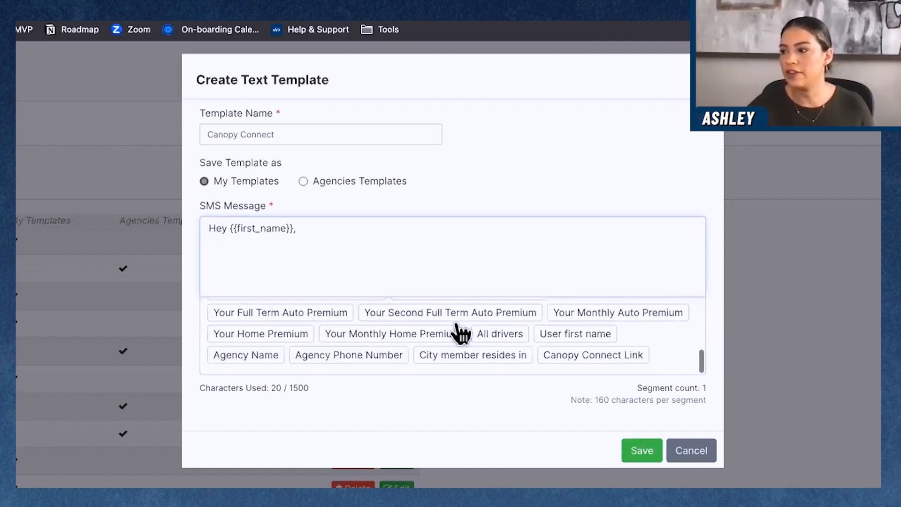
left_click(589, 357)
left_click(650, 459)
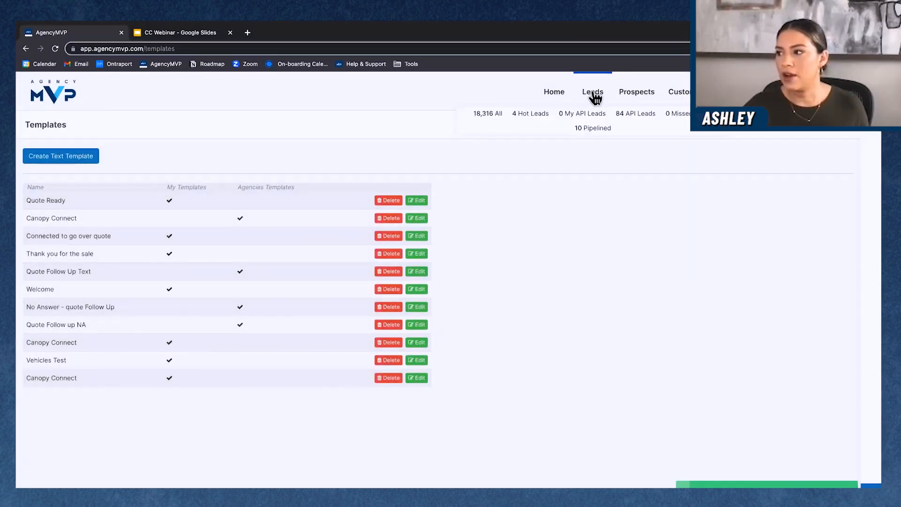
Expand the first ranked lead on the leads page and start a text message to its household member with texting consent.
left_click(593, 93)
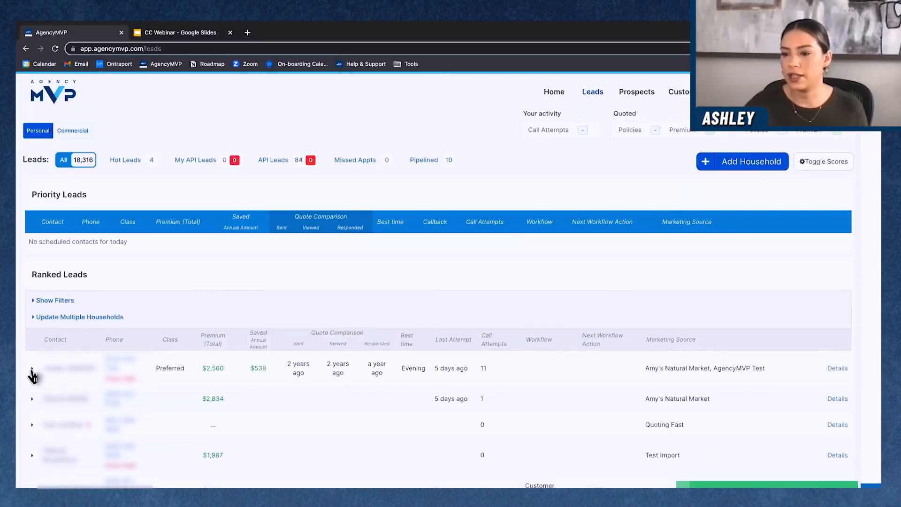
left_click(32, 369)
scroll(449, 457, "down", 1)
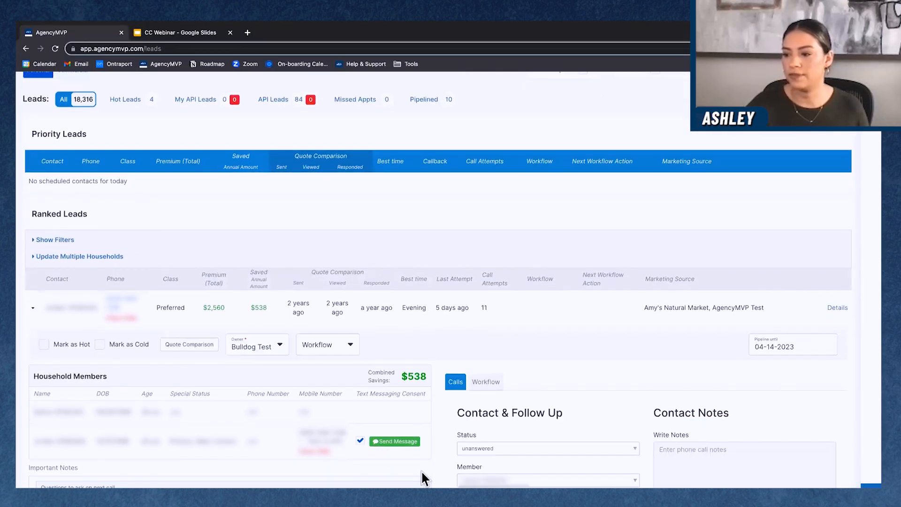
left_click(410, 443)
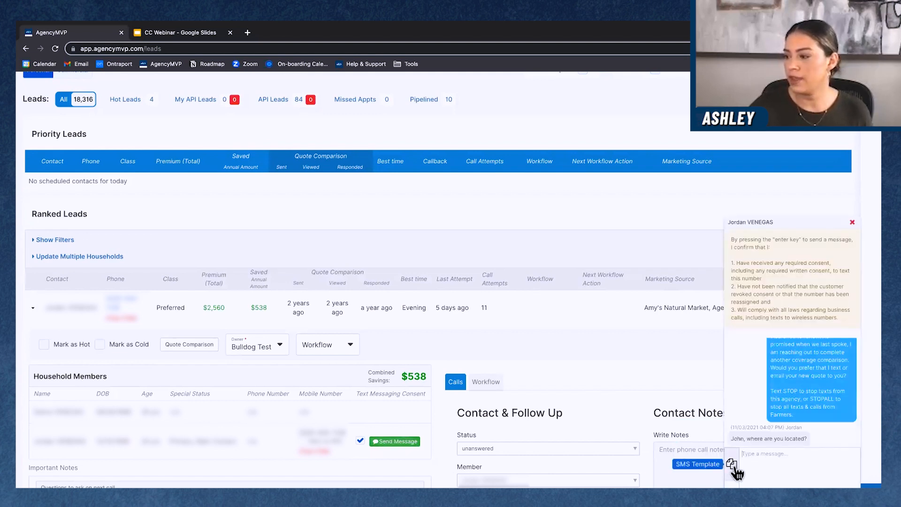
Load the agency's Canopy Connect SMS template into the message, and close the conversation without sending it.
left_click(732, 466)
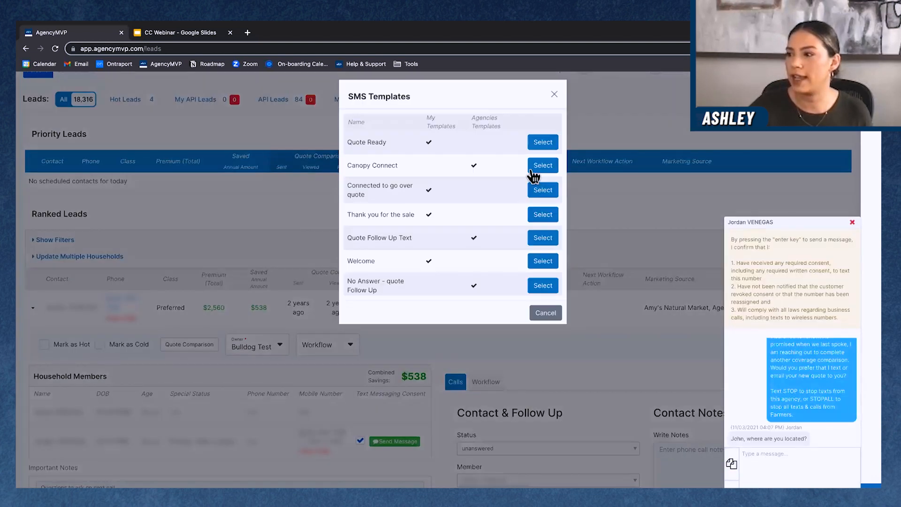
left_click(543, 166)
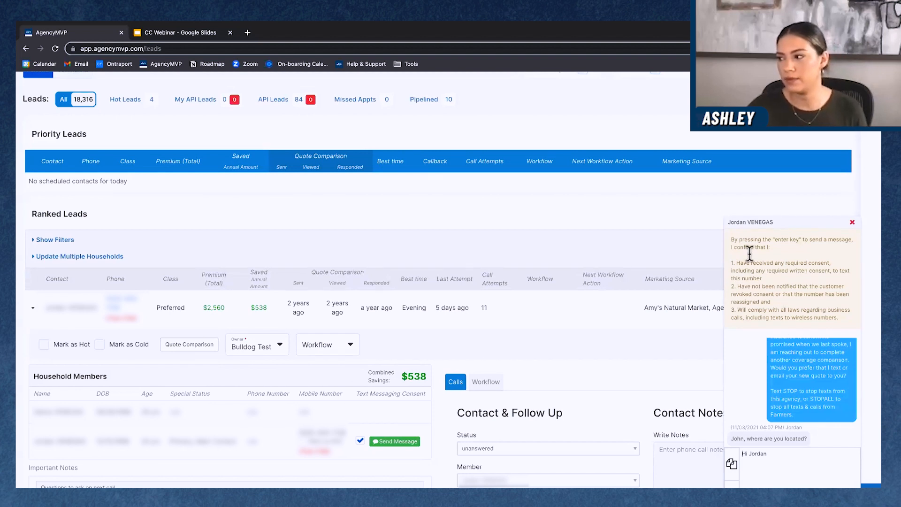
left_click(852, 222)
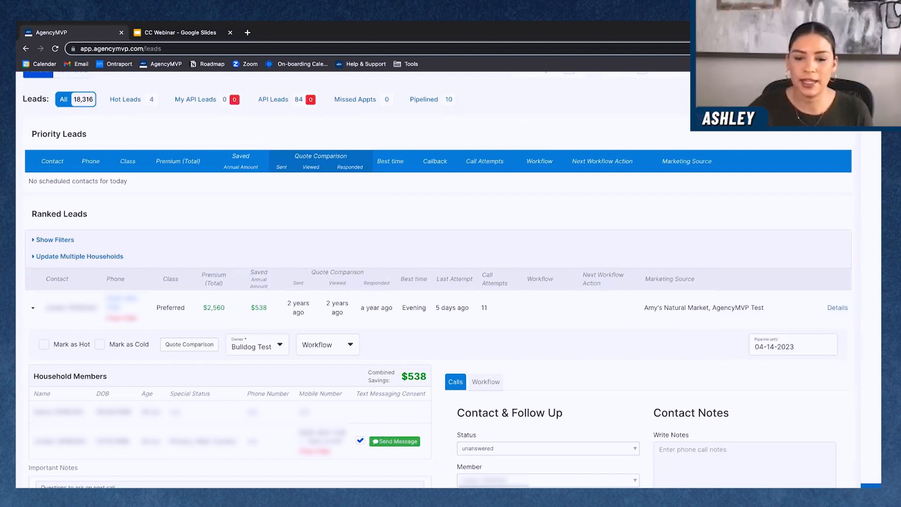
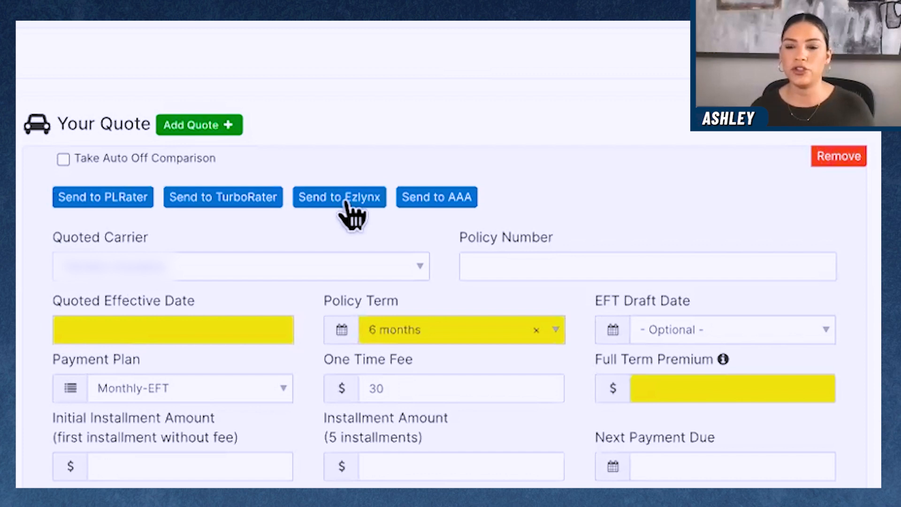
Examine the lead's auto quote fields, coverages and rater export options, and return to the beginning of the lead record.
scroll(352, 215, "down", 7)
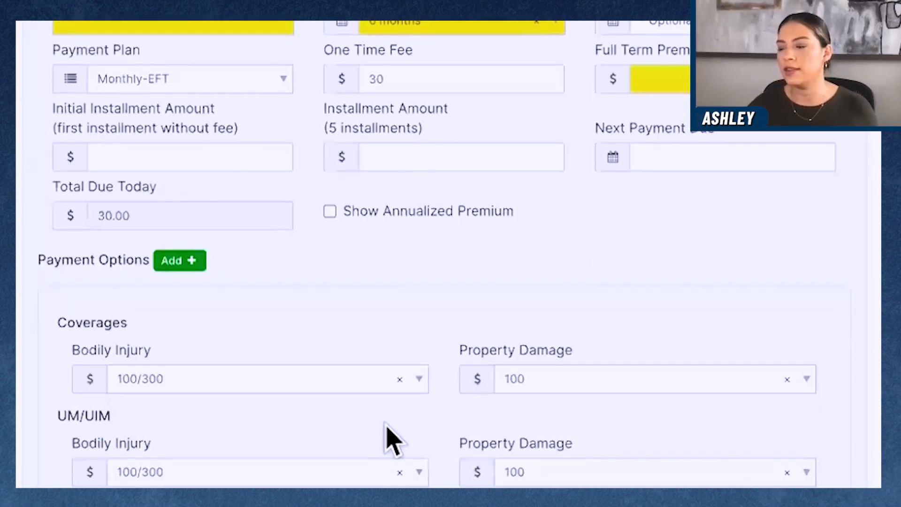
scroll(275, 121, "up", 4)
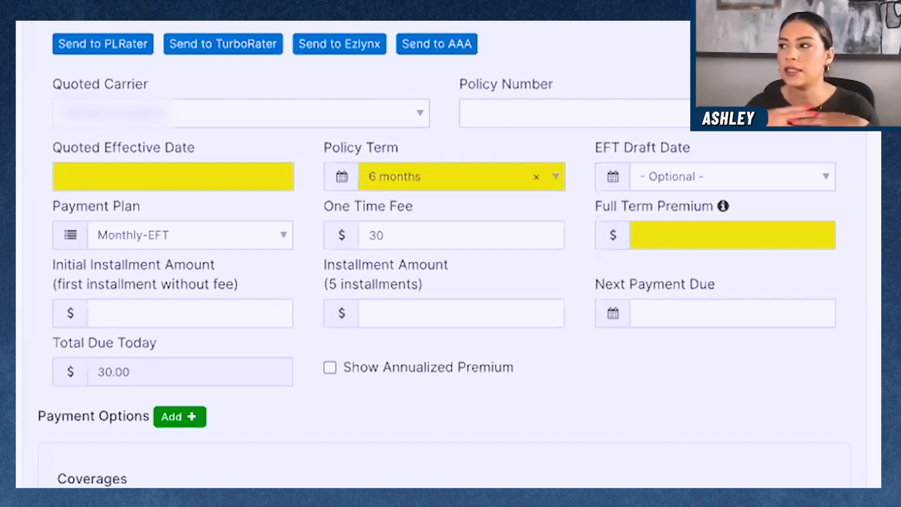
scroll(530, 262, "up", 5)
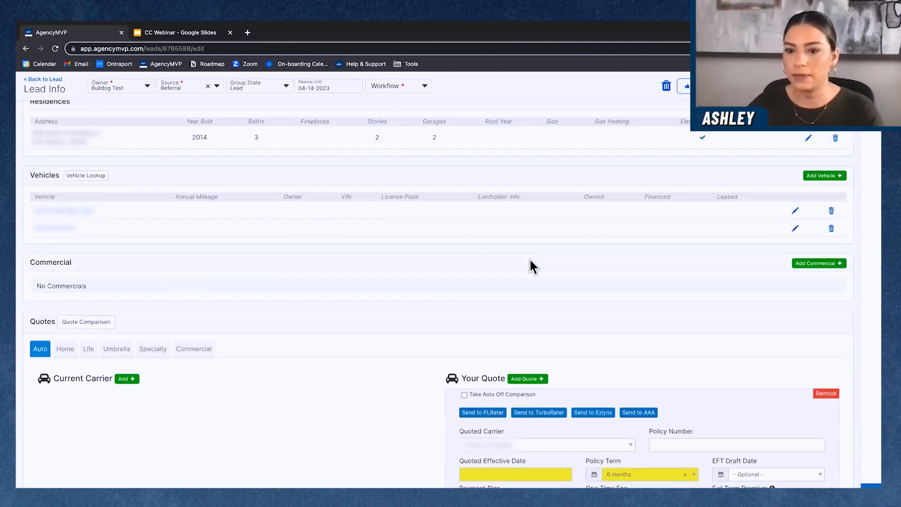
scroll(529, 258, "up", 8)
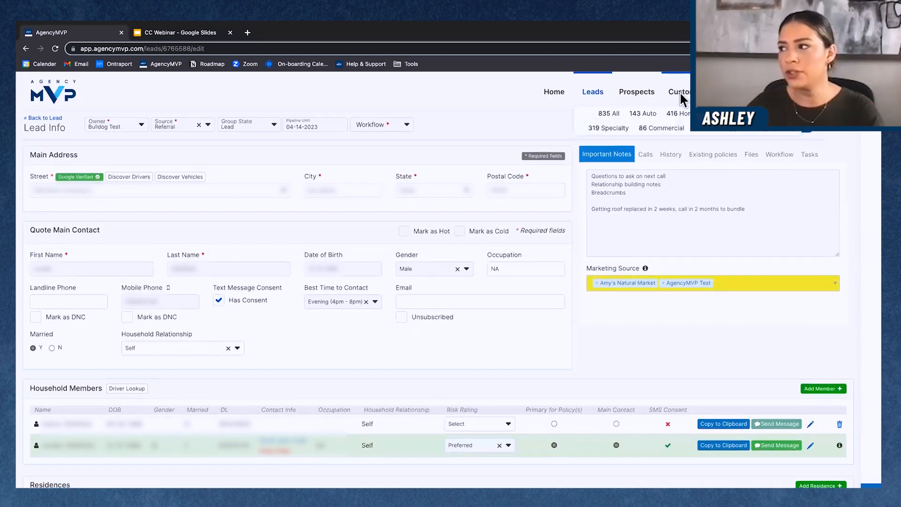
Visit the customers page and look through the priority and ranked customers.
left_click(679, 92)
left_click(489, 160)
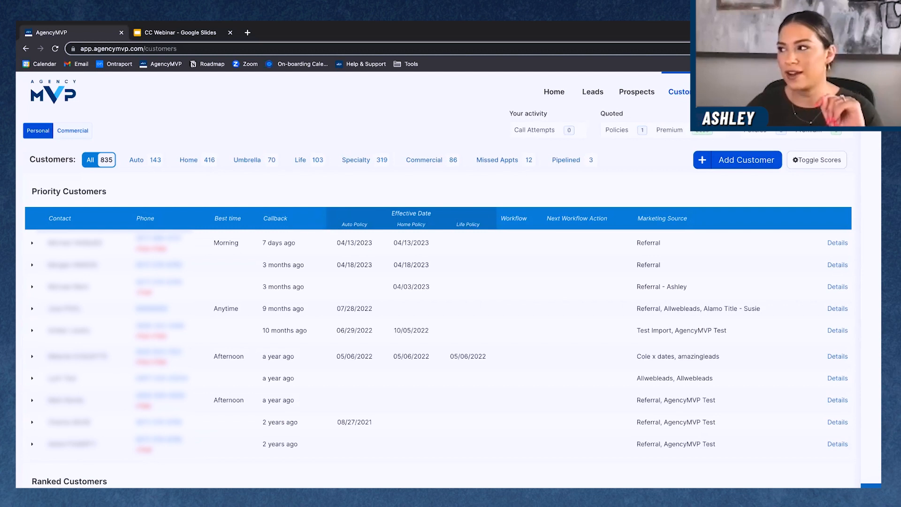
left_click(771, 91)
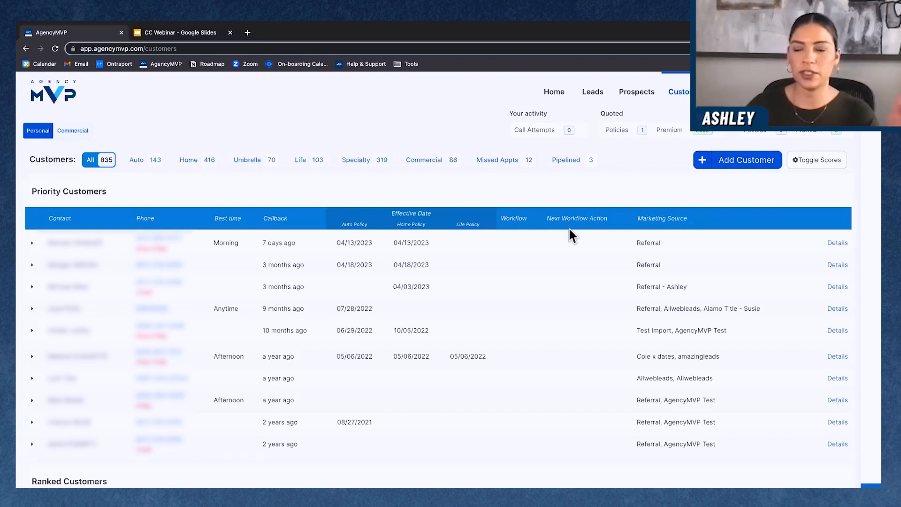
scroll(621, 230, "down", 8)
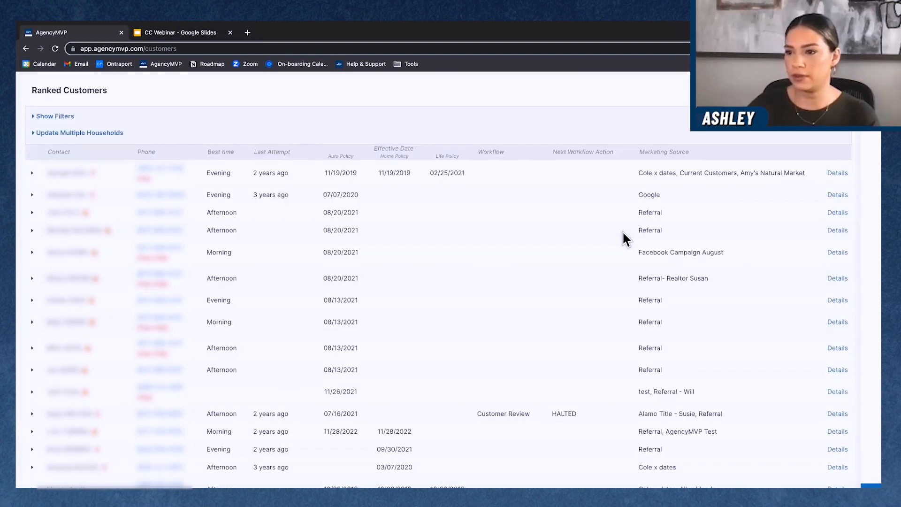
scroll(622, 231, "up", 10)
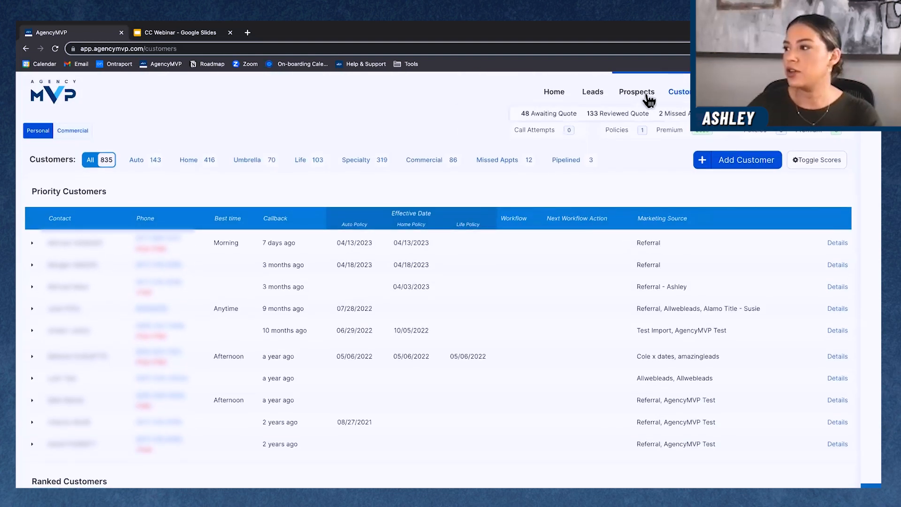
Open the details of the first ranked prospect with a reviewed quote and look over its auto carrier and quote information.
left_click(646, 95)
scroll(713, 288, "down", 2)
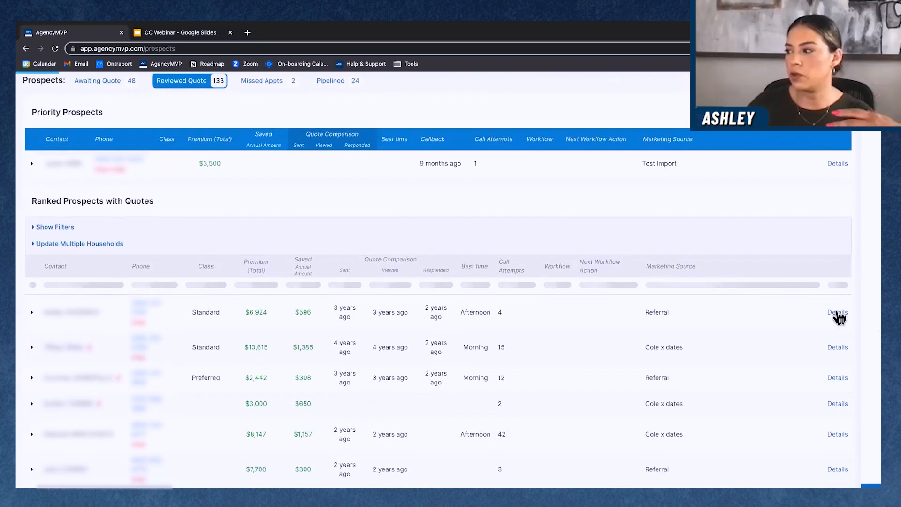
left_click(837, 313)
scroll(552, 344, "down", 10)
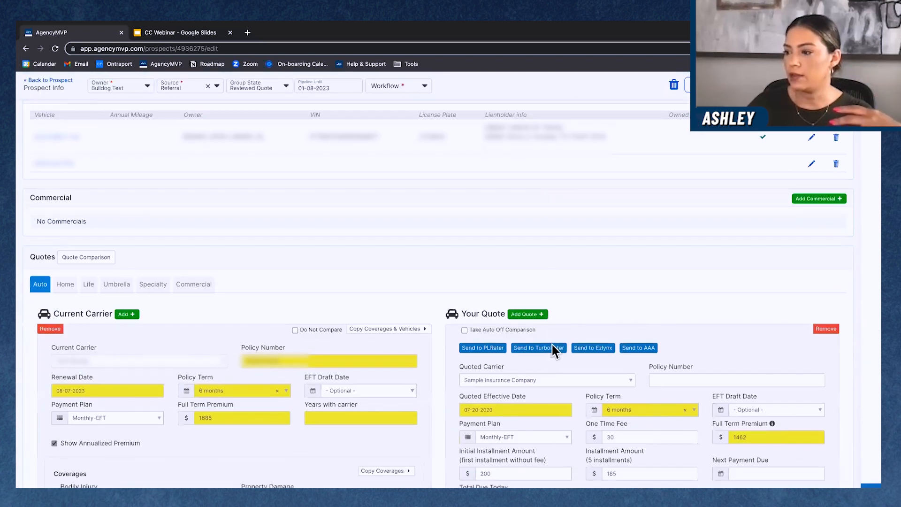
scroll(656, 356, "down", 8)
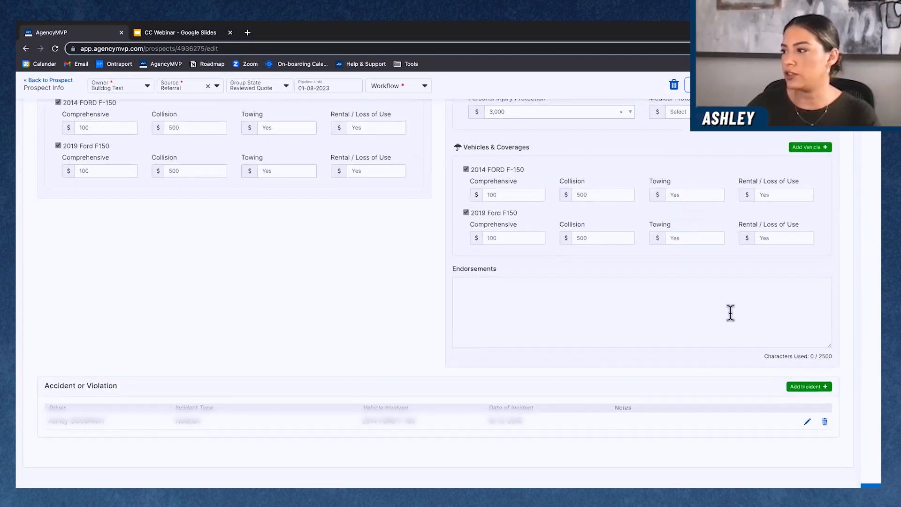
scroll(730, 312, "up", 8)
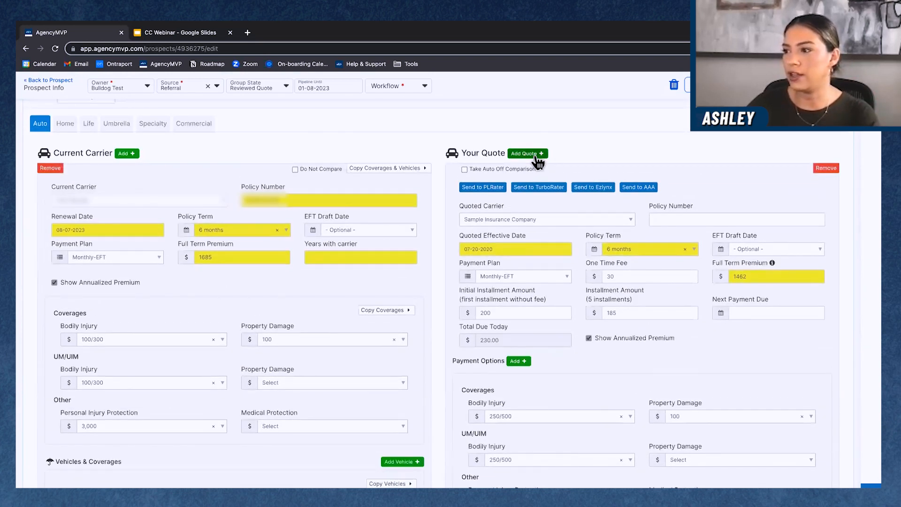
Add another auto quote to the prospect with a full term premium of $856 and a quoted effective date of 04-21-2023.
left_click(546, 154)
scroll(710, 321, "down", 10)
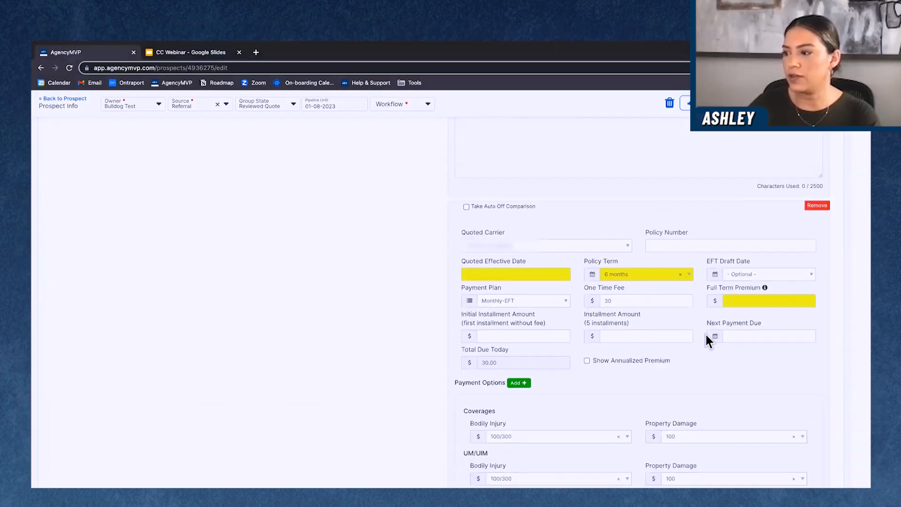
left_click(737, 299)
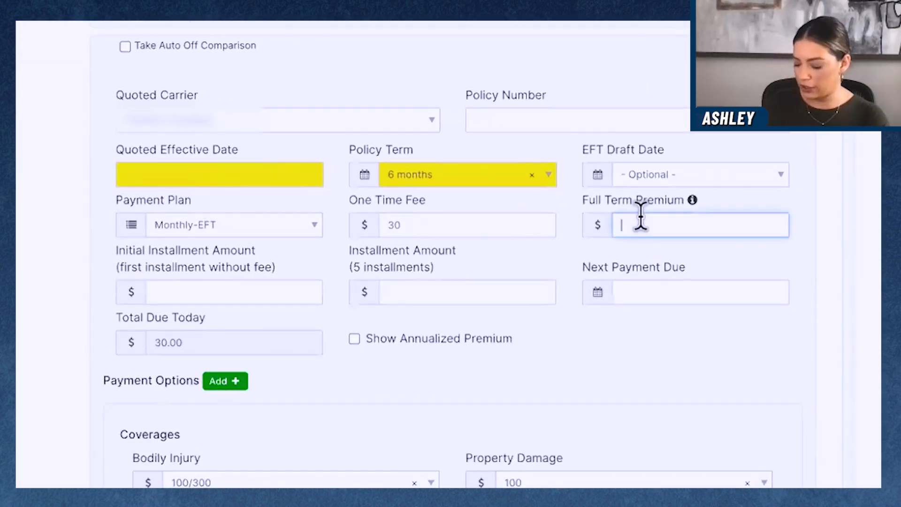
type("856")
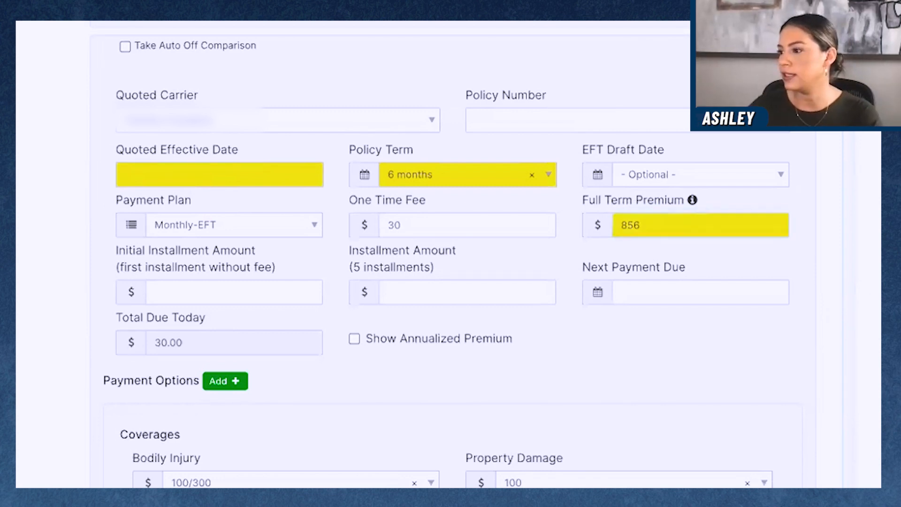
left_click(252, 174)
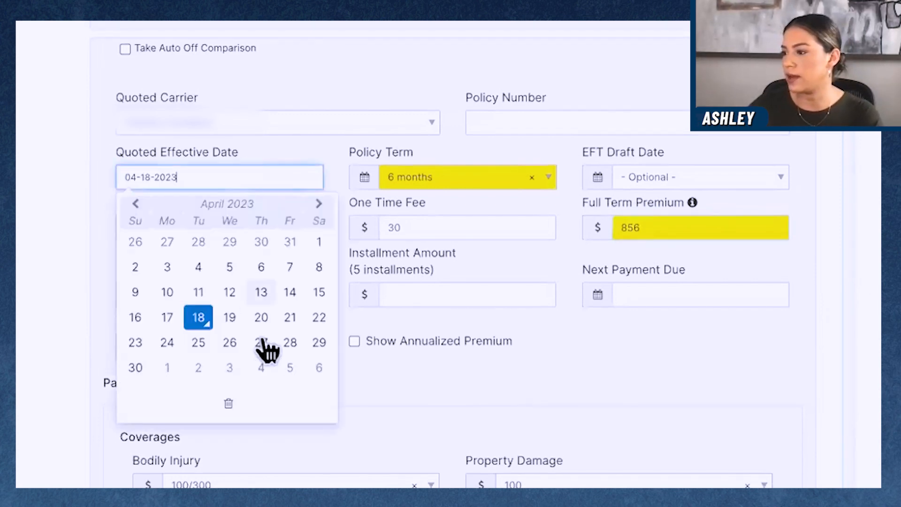
left_click(290, 317)
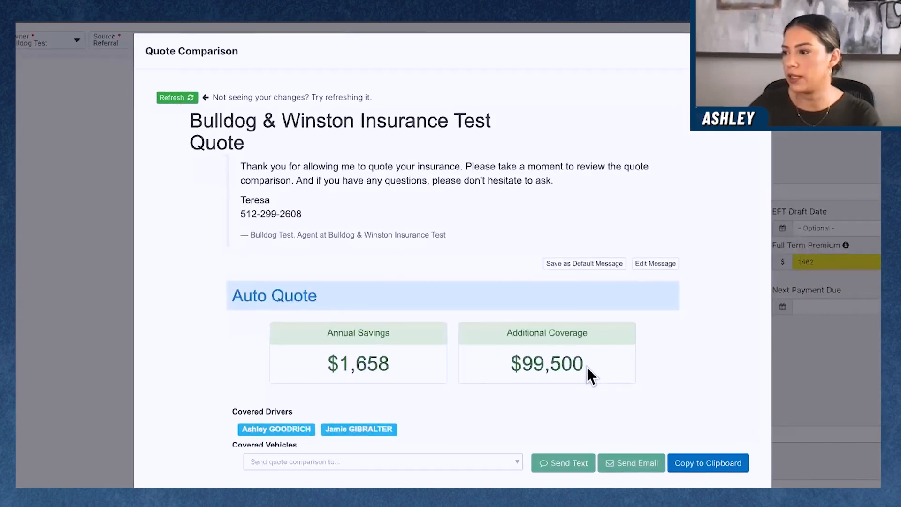
Examine the Quote Comparison's coverage, premium and individual vehicle tables for the Farmers Insurance and Sample Insurance Company quotes.
scroll(586, 367, "down", 5)
scroll(595, 370, "down", 6)
scroll(595, 371, "down", 10)
scroll(595, 371, "up", 8)
scroll(595, 370, "down", 1)
scroll(594, 371, "up", 8)
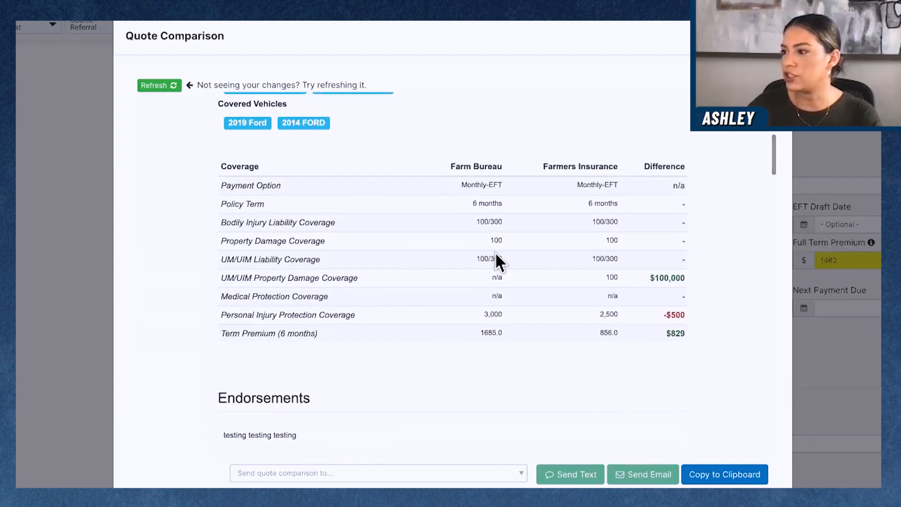
scroll(487, 238, "up", 1)
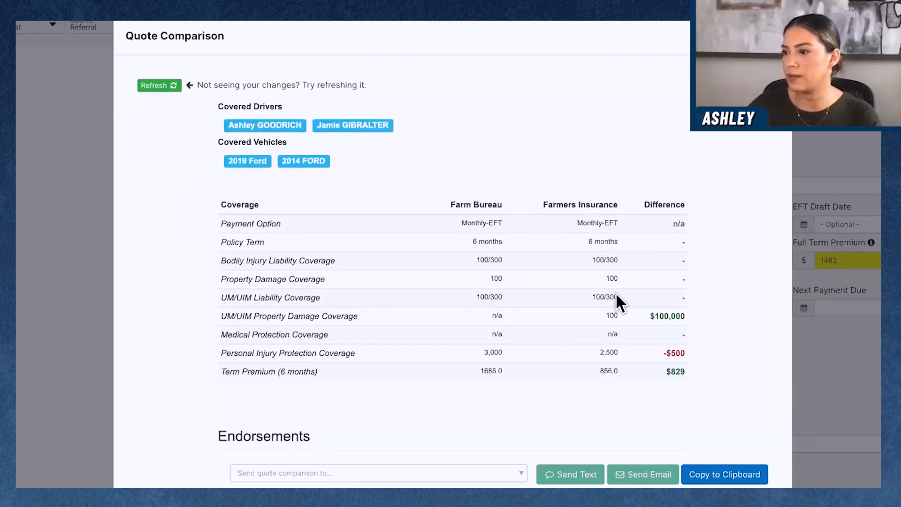
scroll(615, 293, "down", 5)
scroll(615, 292, "down", 14)
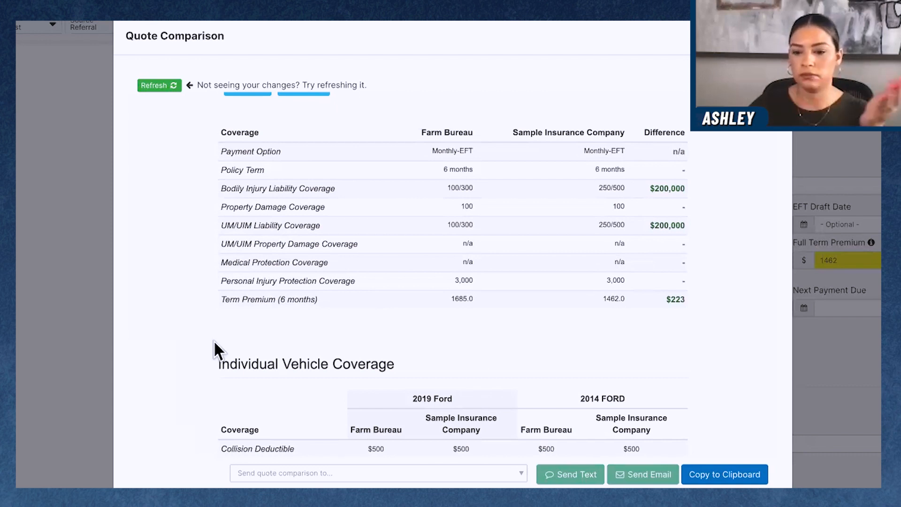
scroll(633, 170, "up", 1)
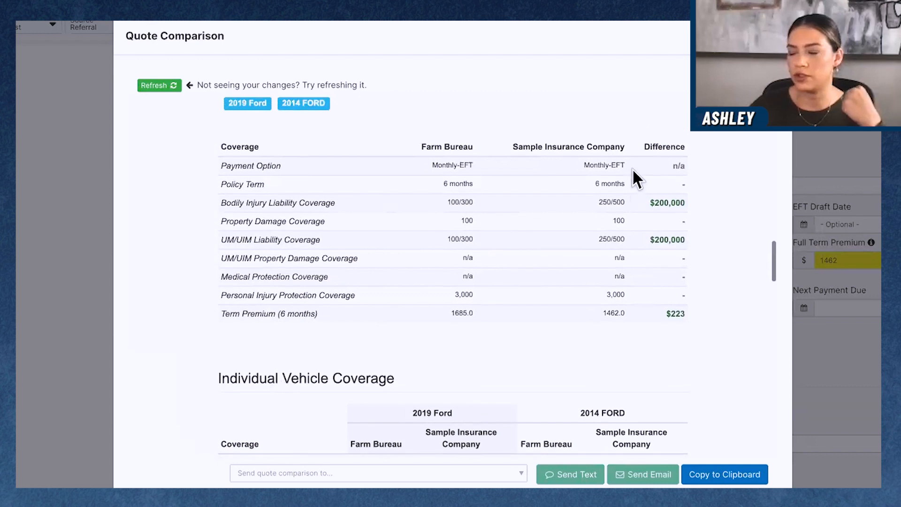